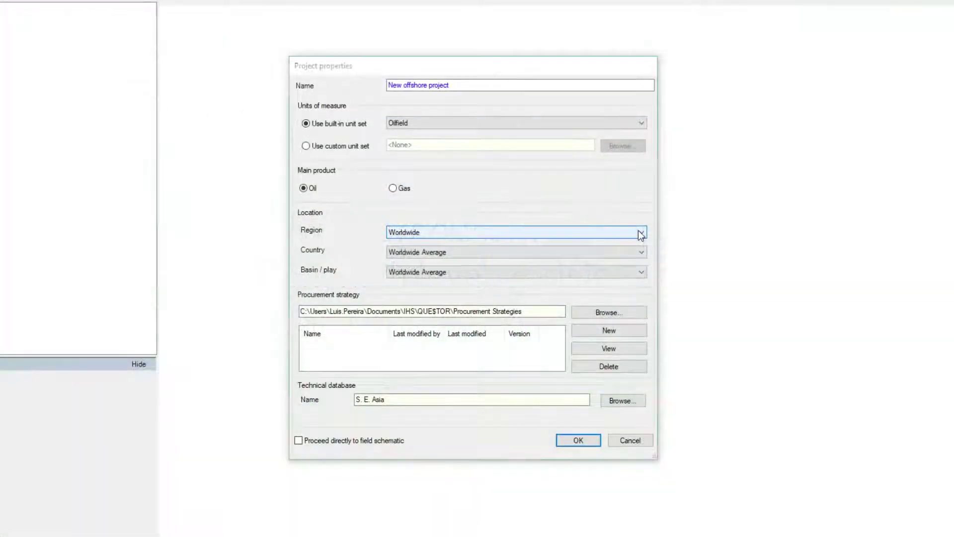
Step: Place the project in North America, United States (United States Average basin), then create a 'United States' procurement strategy
left_click(640, 232)
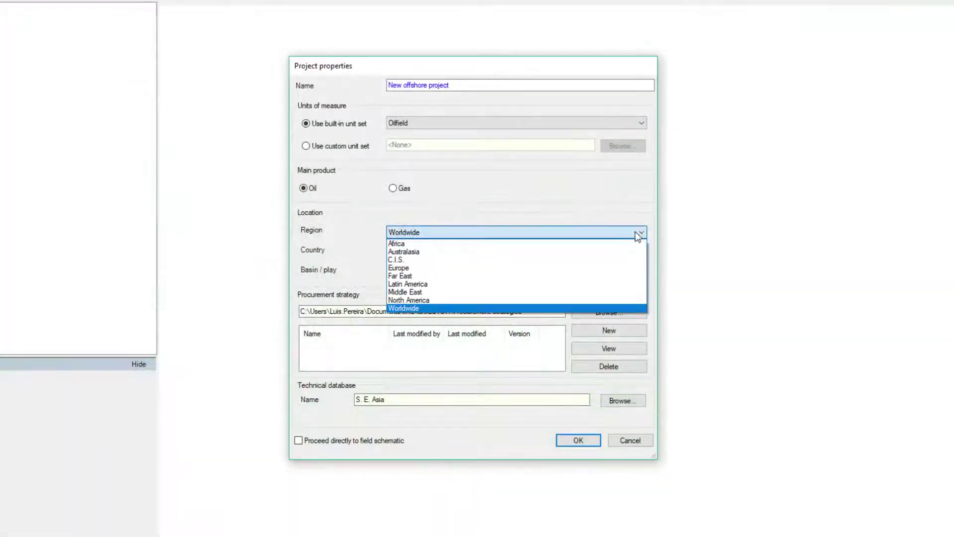
left_click(471, 299)
left_click(496, 253)
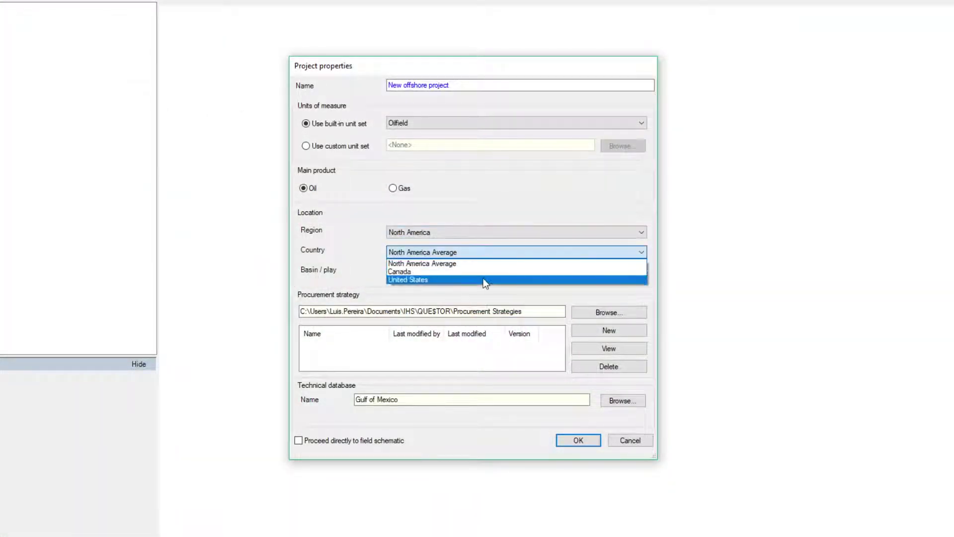
left_click(485, 279)
left_click(487, 273)
left_click(473, 284)
left_click(579, 330)
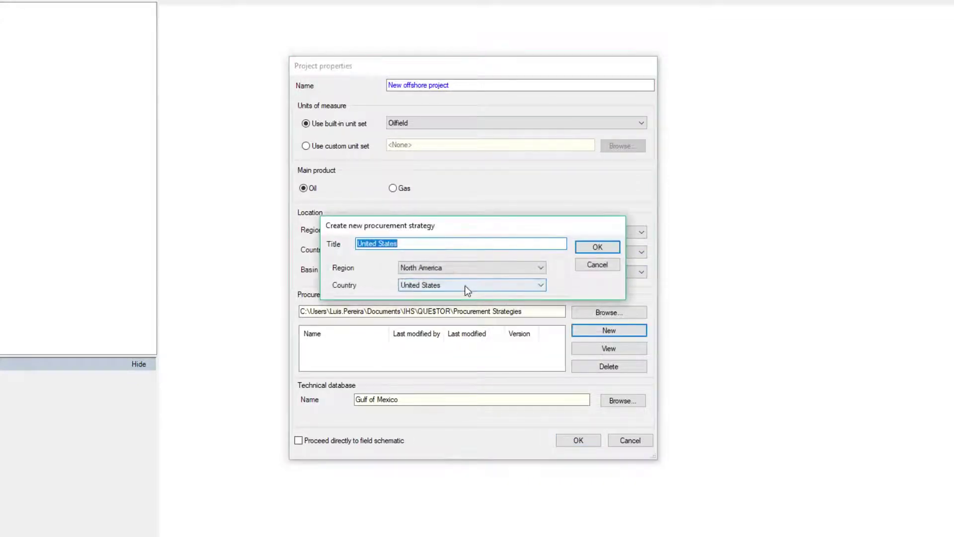
left_click(583, 247)
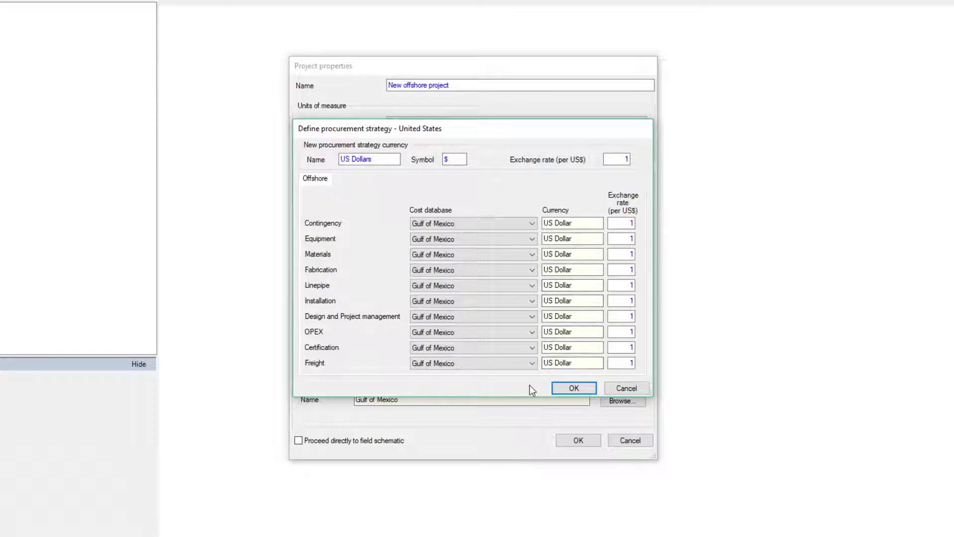
Step: Accept the procurement settings and enter 500 MMbbl as the field's recoverable reserves
left_click(570, 389)
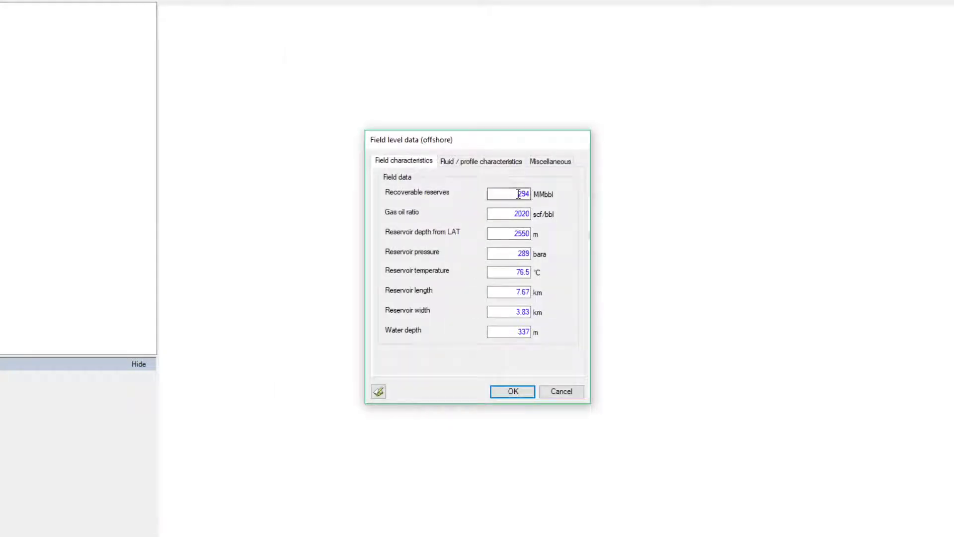
type("500")
left_click(547, 199)
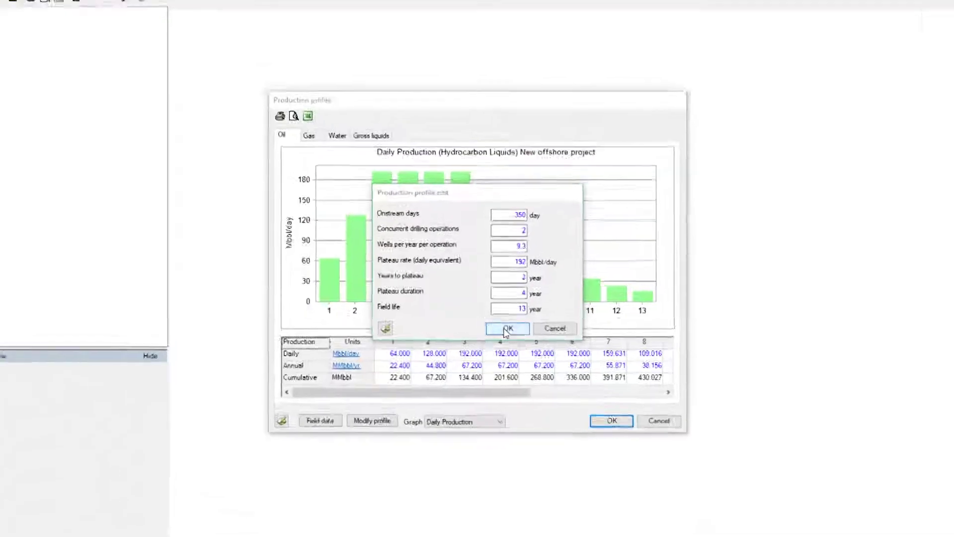
Step: Accept the plateau settings and review the gas and then water production forecasts
left_click(503, 326)
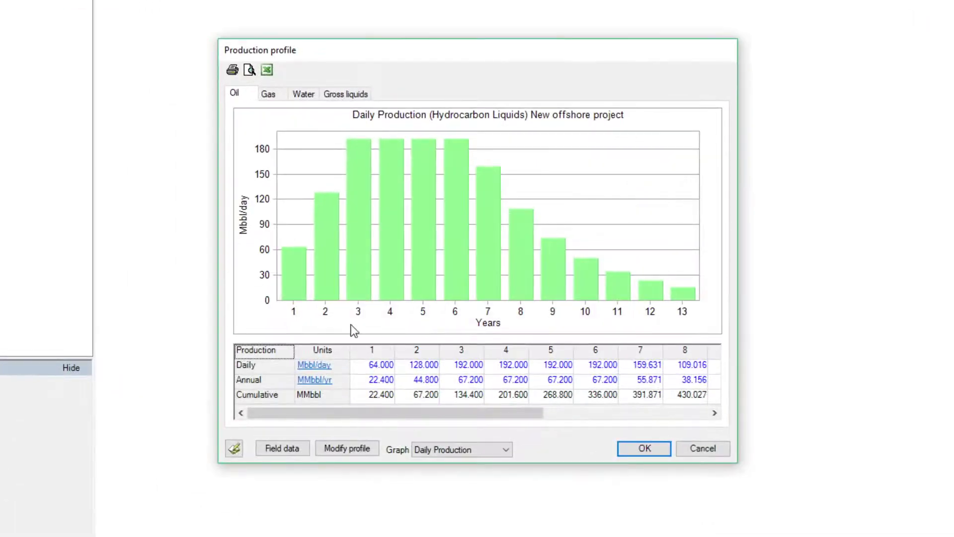
left_click(269, 93)
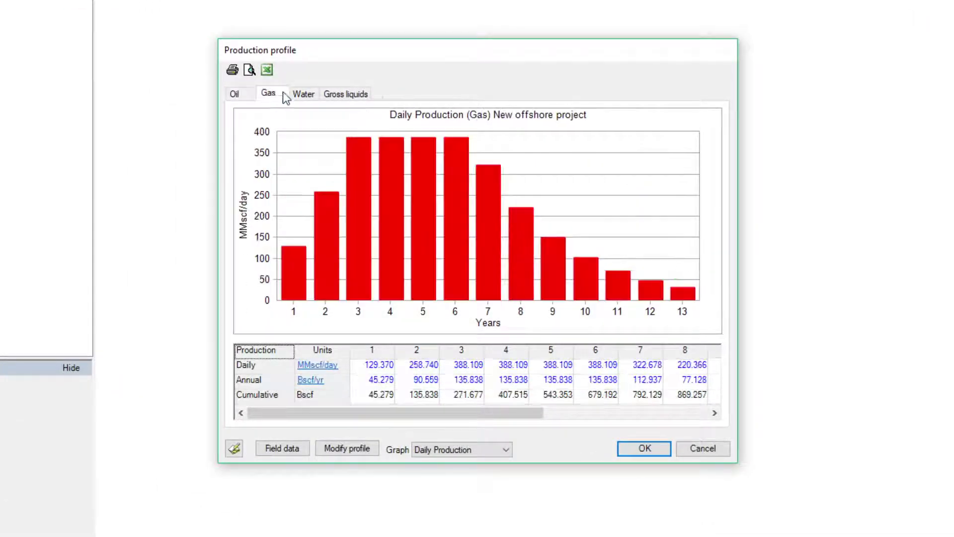
left_click(303, 95)
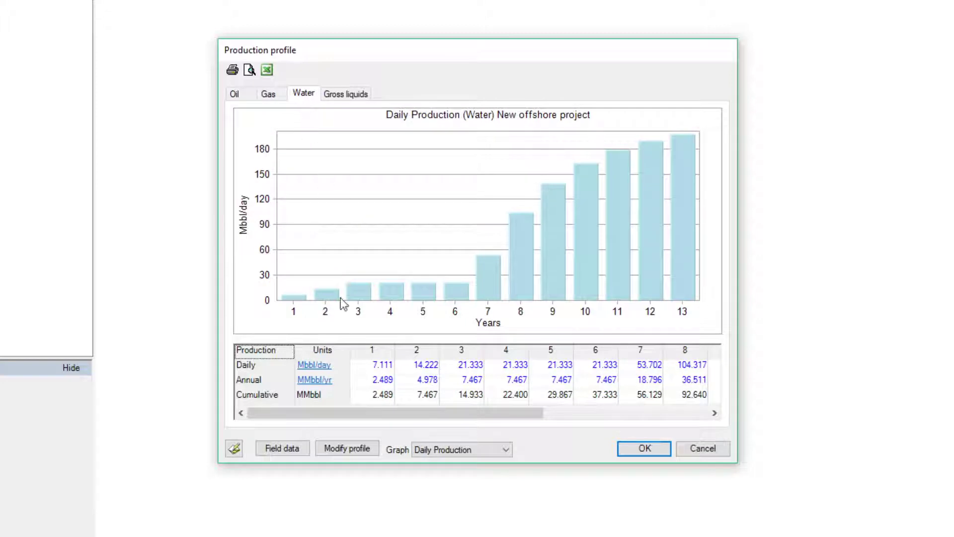
Step: Accept the production profile, the design flowrates and the 47 development wells
left_click(629, 452)
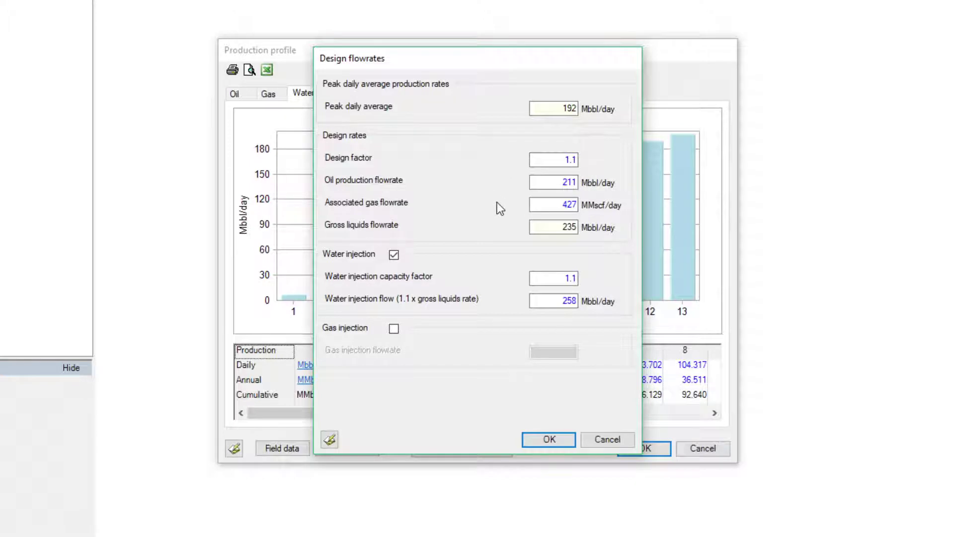
left_click(549, 440)
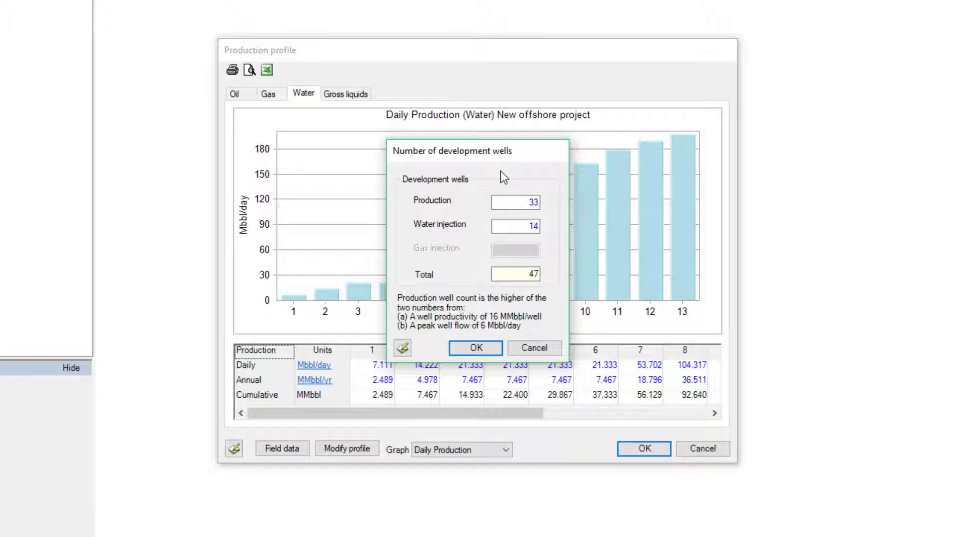
left_click(479, 347)
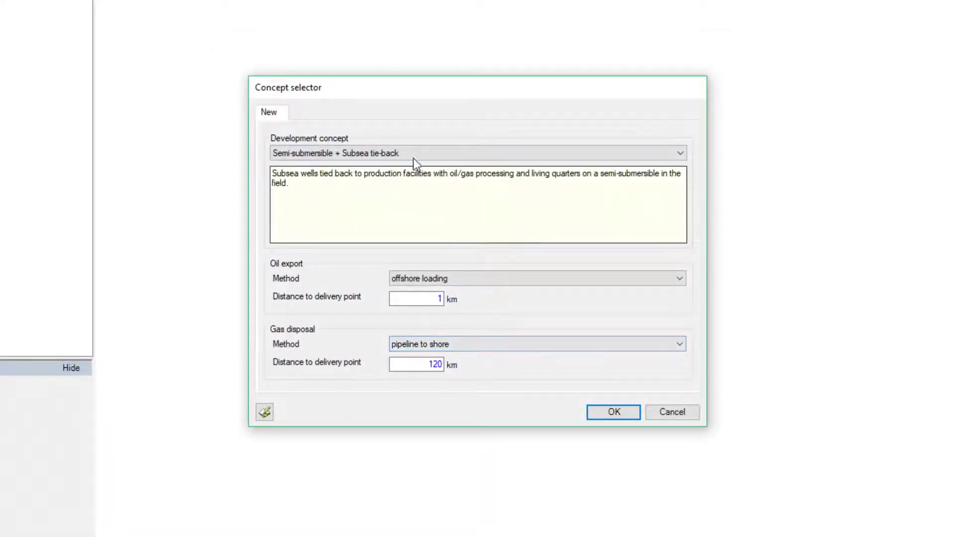
Step: Keep Semi-submersible + Subsea tie-back as the development concept and generate the field layout
left_click(449, 155)
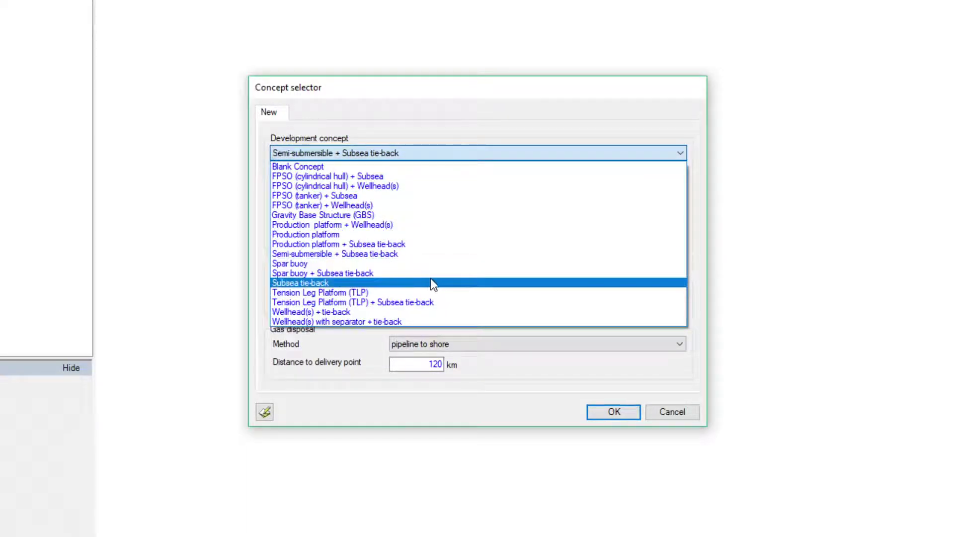
left_click(419, 254)
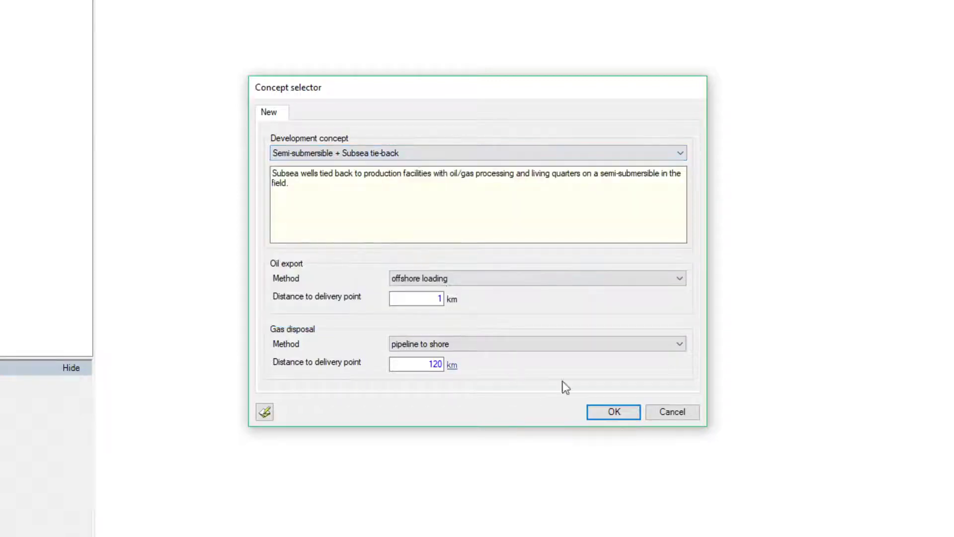
left_click(614, 412)
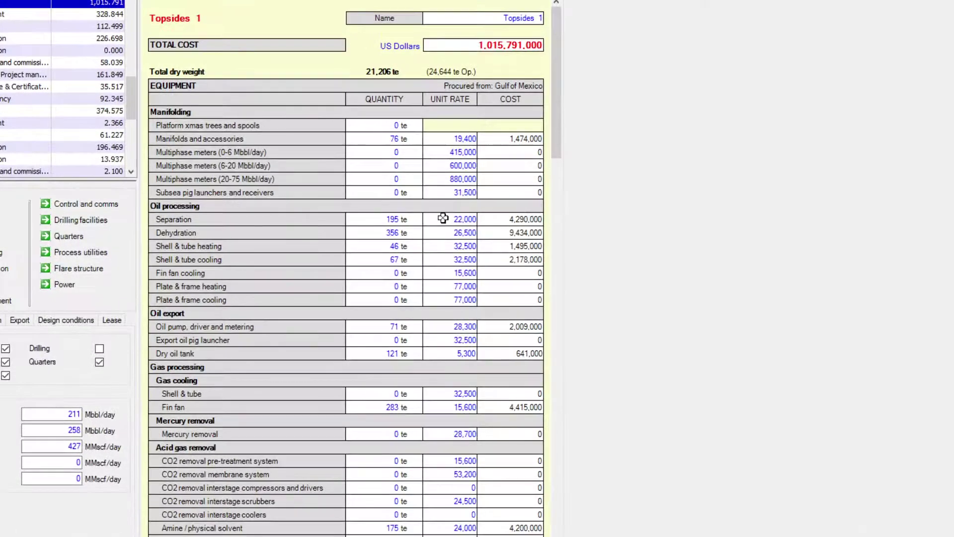
Step: Change the Topsides Separation unit rate to 44,000 and apply the cost sheet
left_click(444, 228)
type("440")
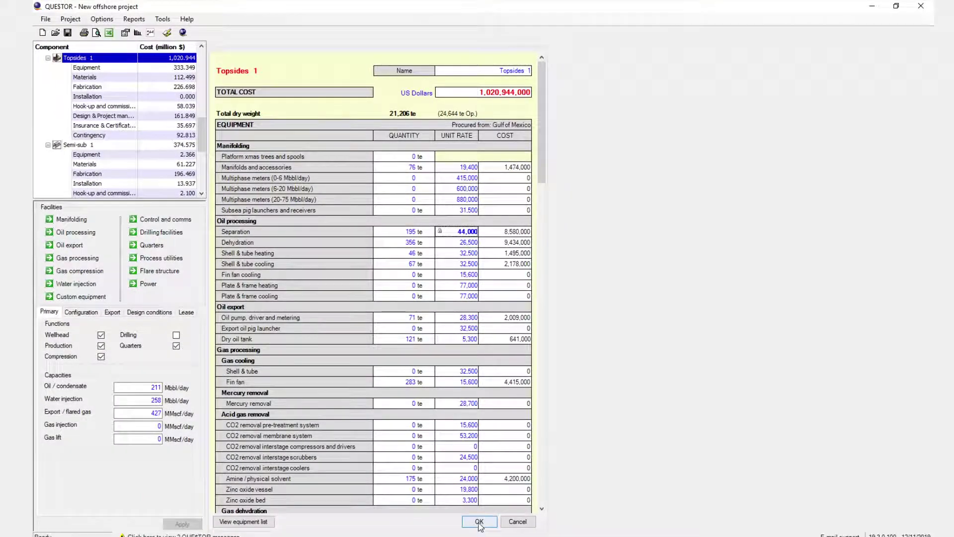
left_click(479, 522)
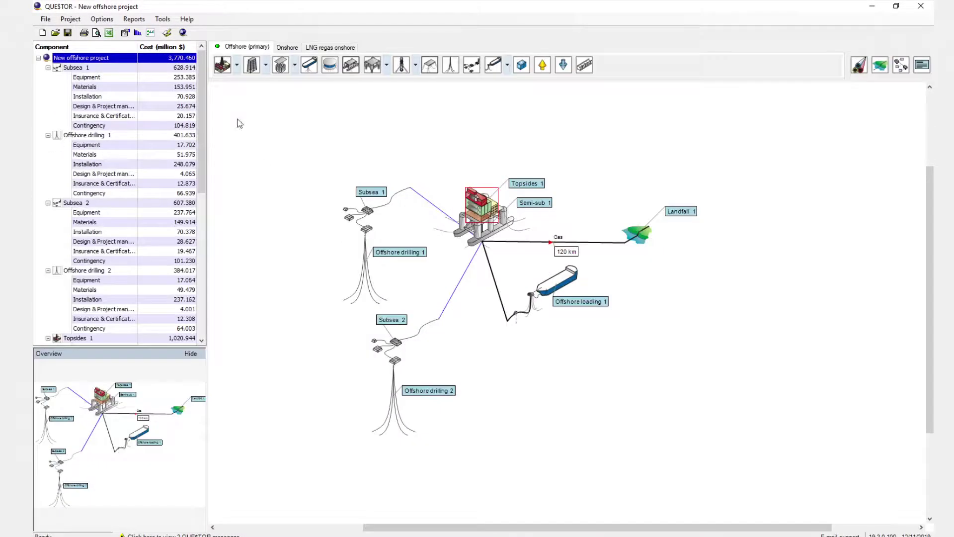
left_click(134, 18)
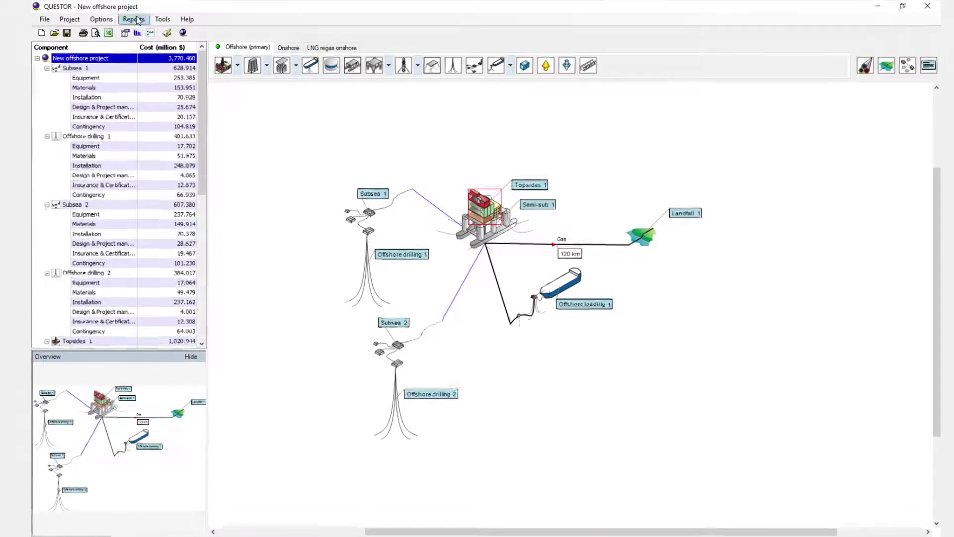
left_click(155, 57)
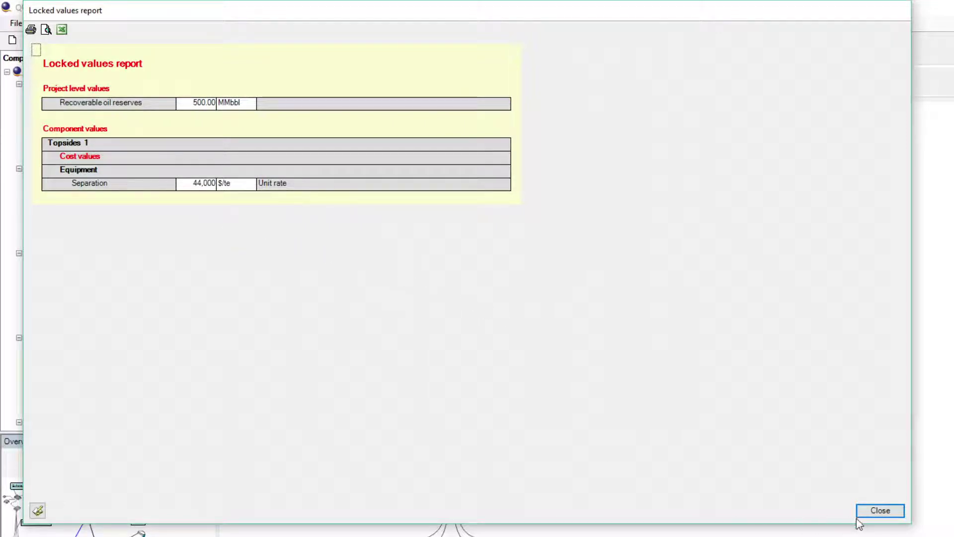
left_click(875, 512)
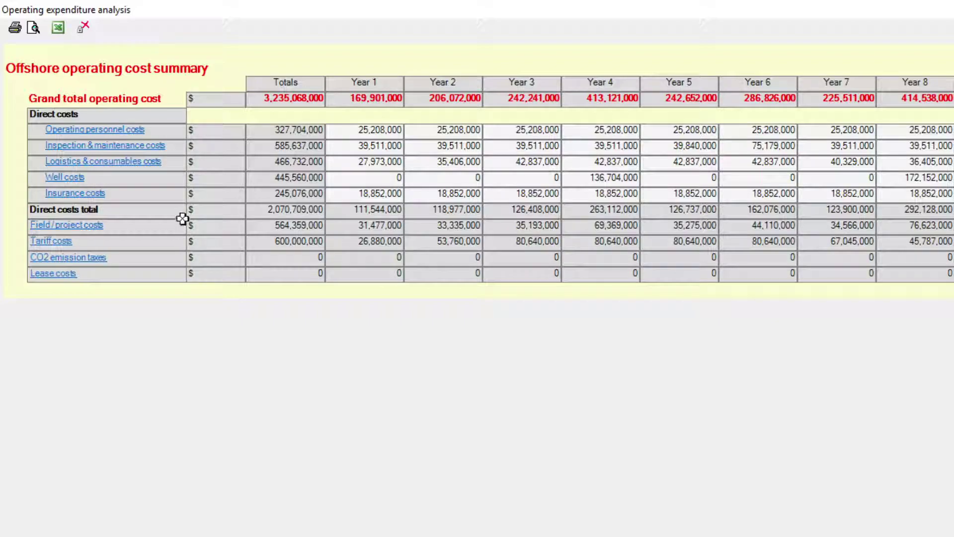
left_click(150, 164)
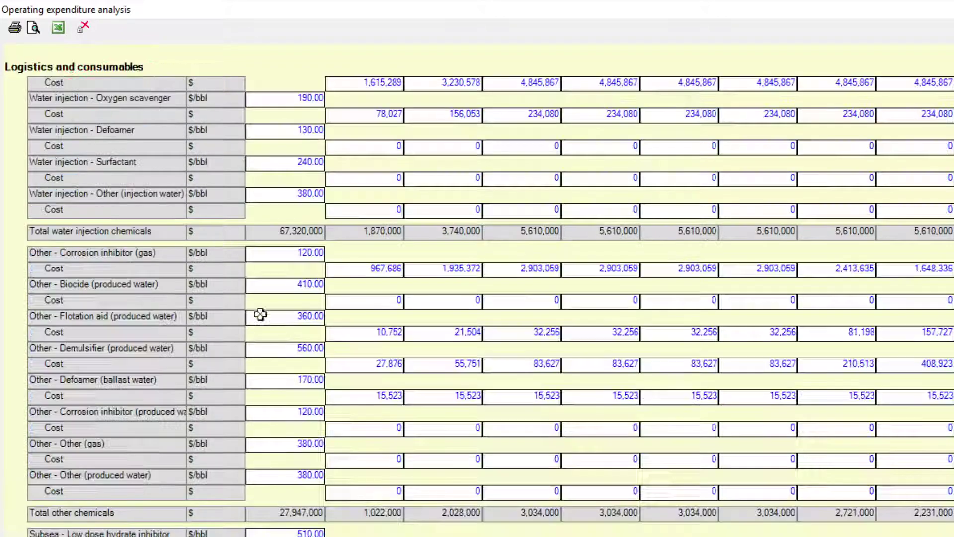
scroll(417, 392, "down", 2)
scroll(343, 303, "down", 10)
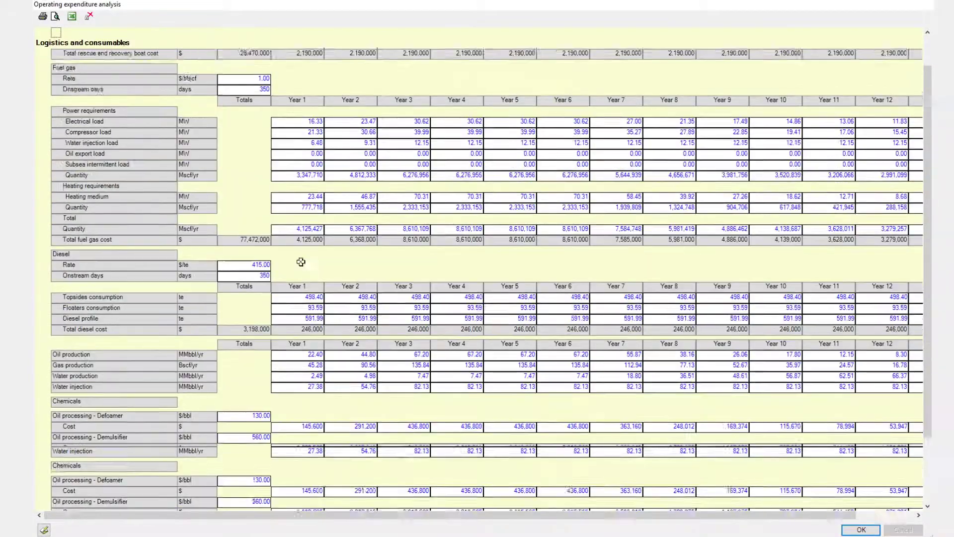
scroll(301, 262, "down", 15)
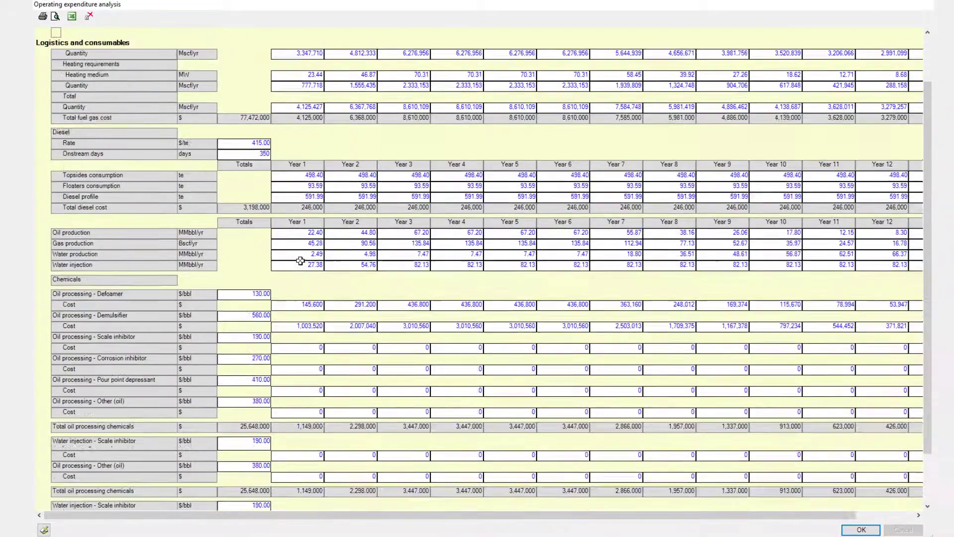
scroll(302, 266, "down", 5)
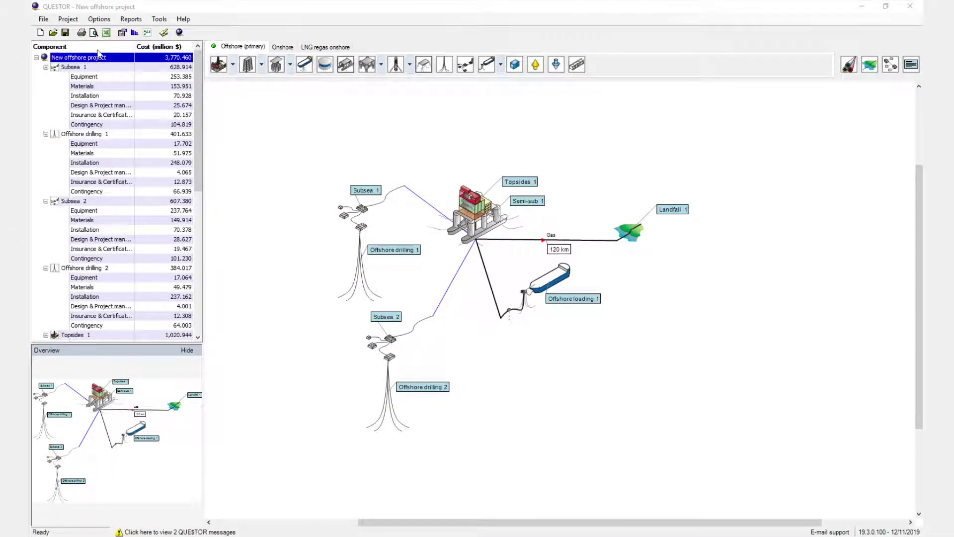
Step: Export the investment and production profiles to Excel, then display the CAPEX schedule
left_click(68, 19)
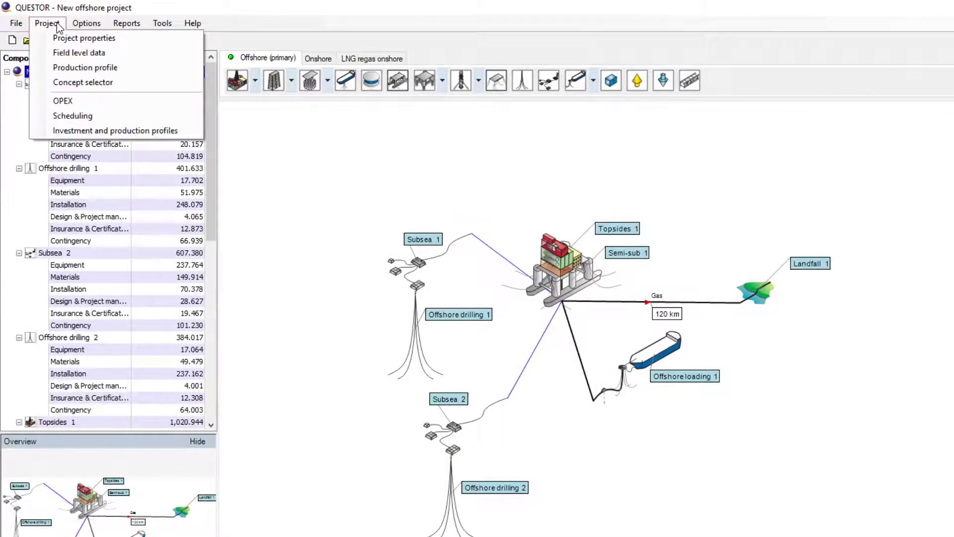
left_click(103, 131)
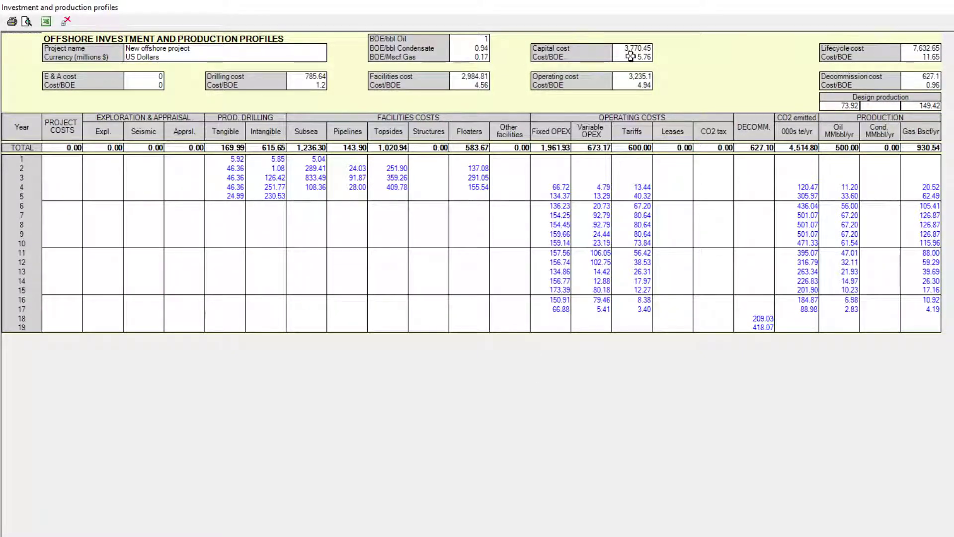
left_click(45, 22)
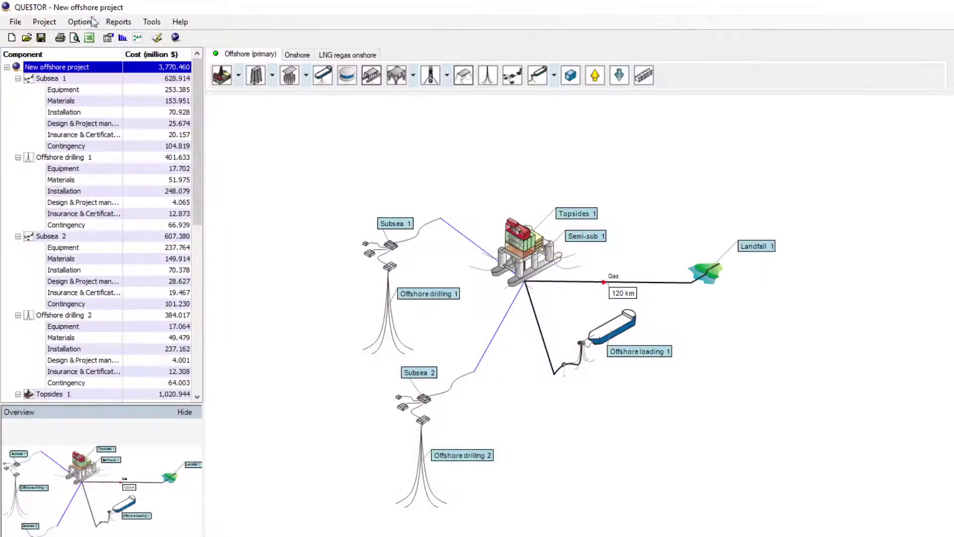
left_click(44, 21)
left_click(70, 113)
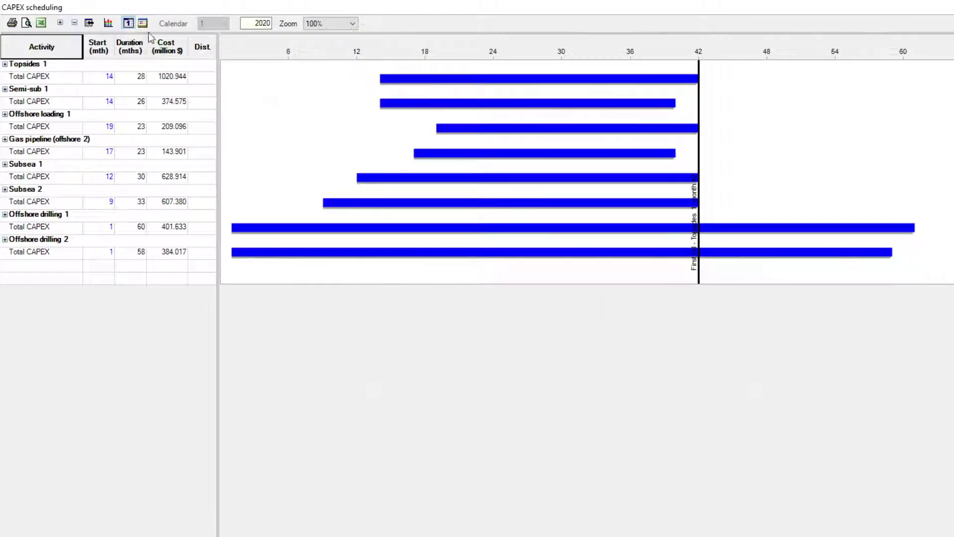
Step: Show the CAPEX breakdown chart with its per-component yearly cost table
left_click(109, 24)
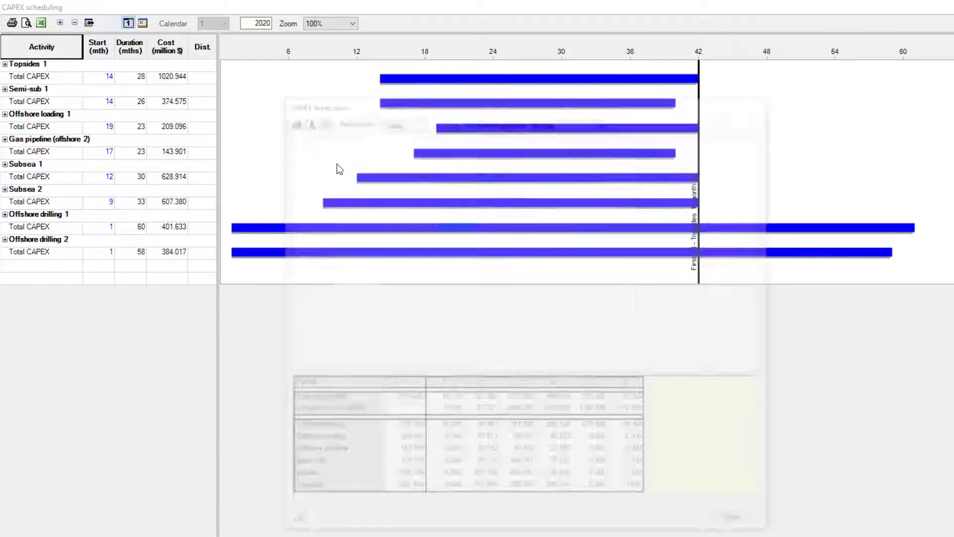